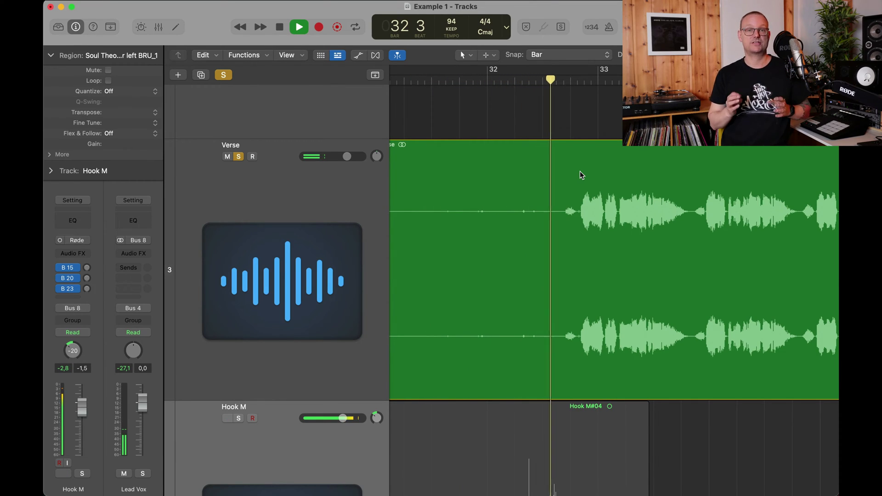
# Trim the Verse region to start at bar 32, auditioning it with Hook M briefly muted
pyautogui.hscroll(-3, 580, 175)
pyautogui.moveTo(490, 382); pyautogui.dragTo(674, 370)
pyautogui.hotkey('ctrl', 'm')
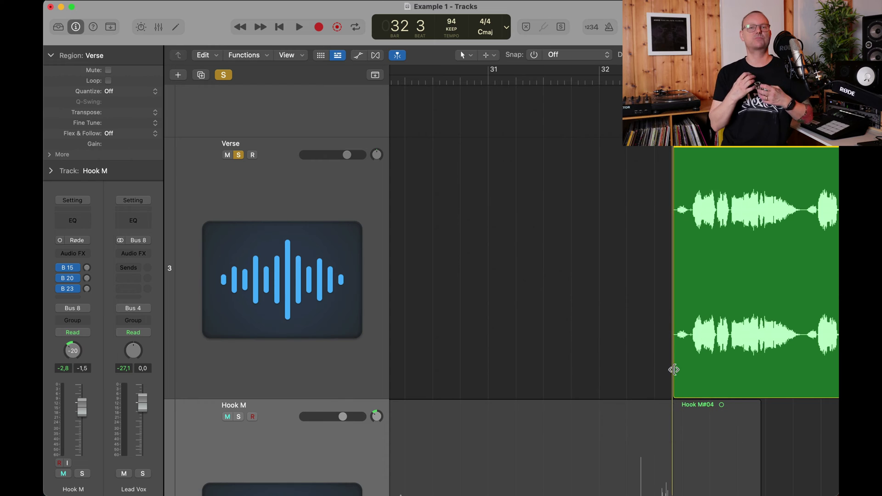
pyautogui.hotkey('ctrl', 'm')
# Split a short piece out of the Verse region near its new start
pyautogui.press('t')
pyautogui.press('a')
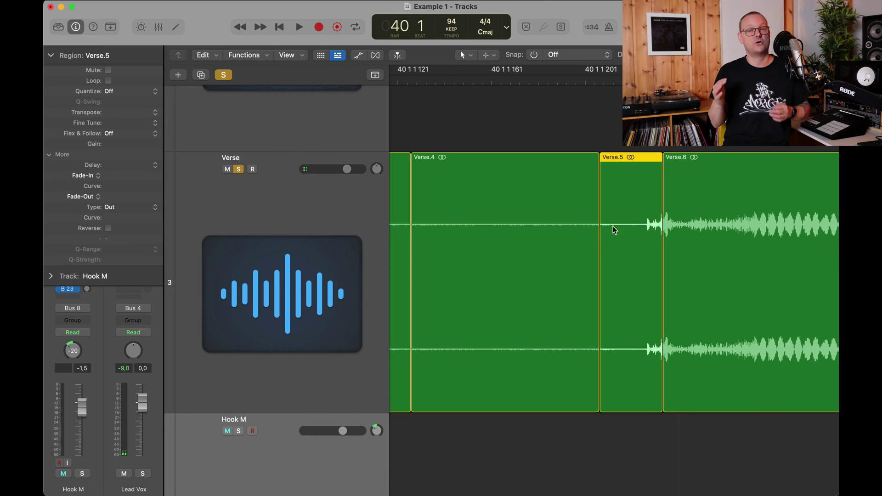
pyautogui.moveTo(633, 227); pyautogui.dragTo(677, 232)
pyautogui.click(669, 238)
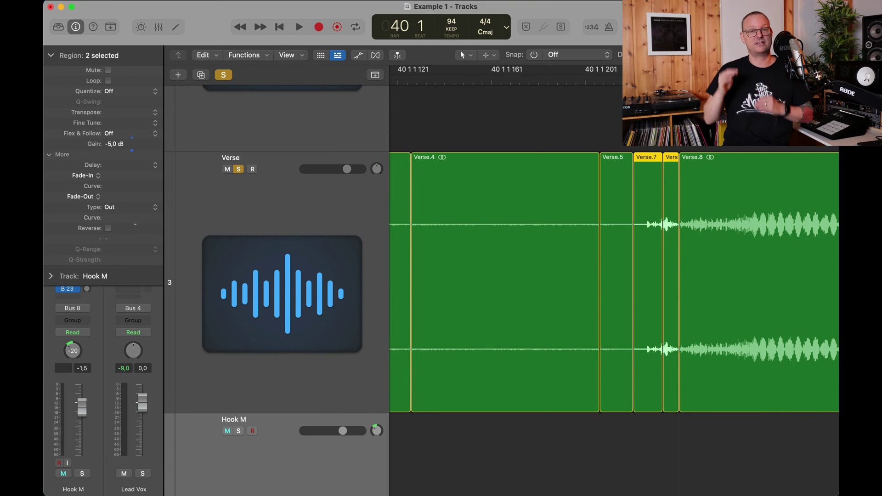
# Split off another short Verse piece near bar 40, with Hook M muted
pyautogui.press('super+Left')
pyautogui.press('super+Left')
pyautogui.press('super+Left')
pyautogui.press('super+Left')
pyautogui.hotkey('ctrl', 'm')
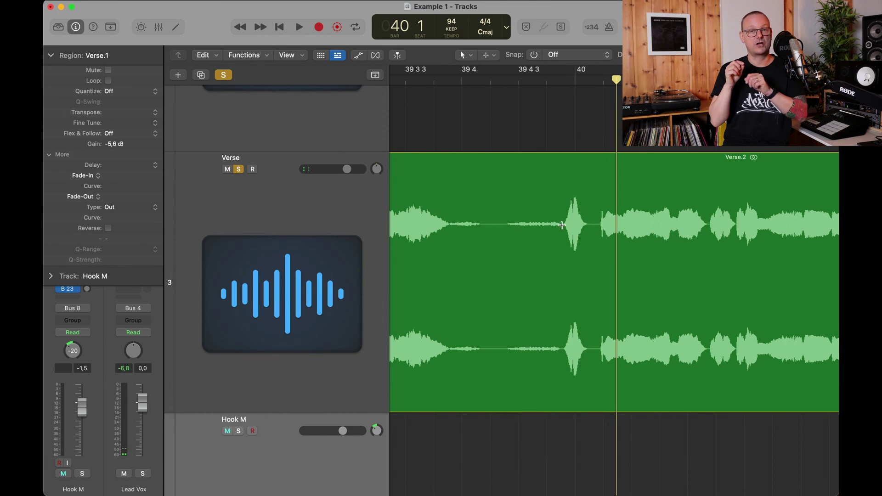
pyautogui.moveTo(563, 225); pyautogui.dragTo(589, 225)
pyautogui.click(574, 229)
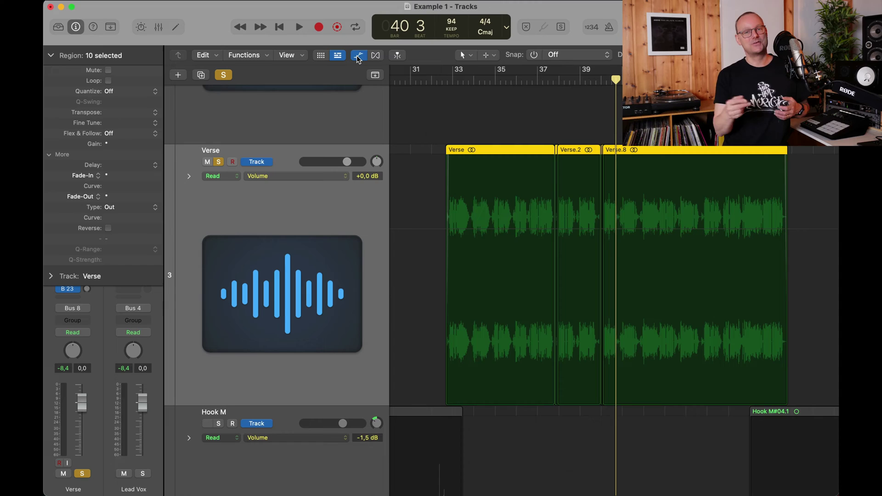
pyautogui.click(359, 57)
# Set the Verse track's flex mode to Flex Pitch
pyautogui.click(375, 56)
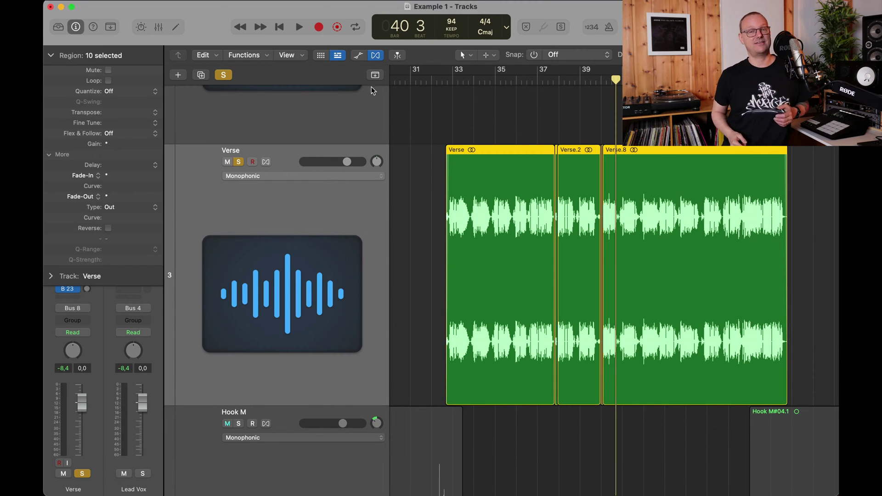
pyautogui.click(346, 176)
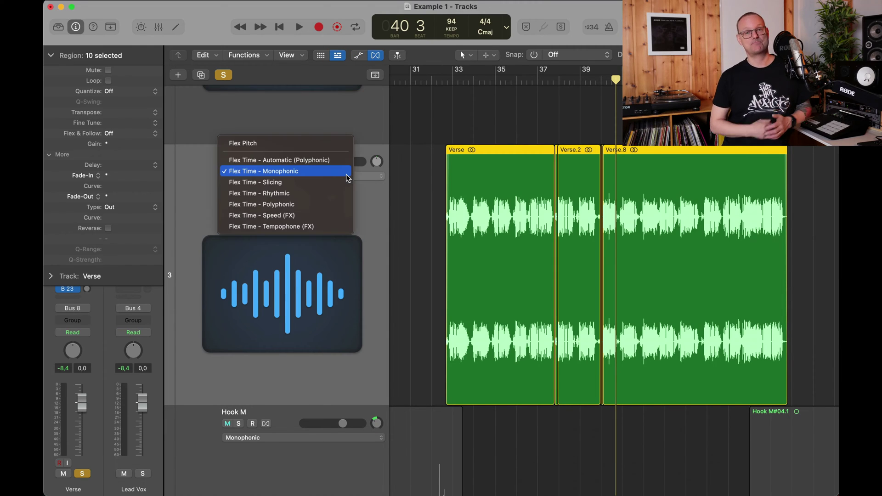
pyautogui.click(298, 145)
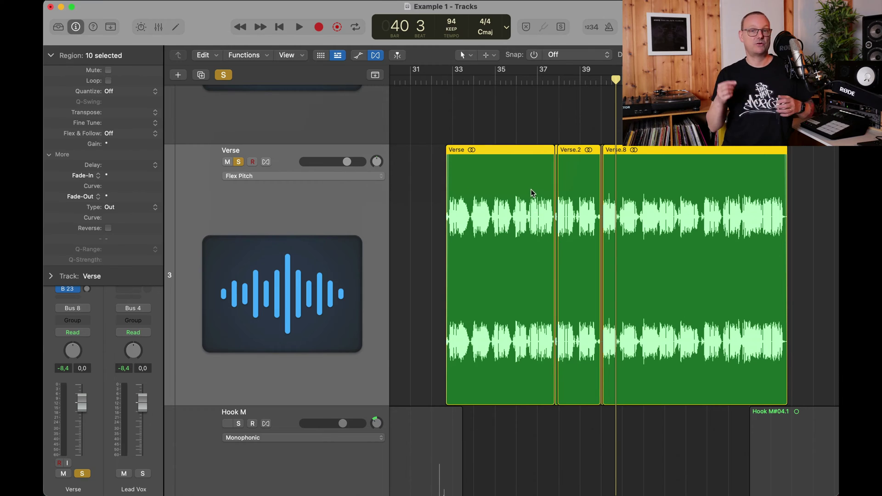
# Set one vocal note's fine pitch to -26 and reduce its starting pitch drift
pyautogui.scroll(6, 536, 179)
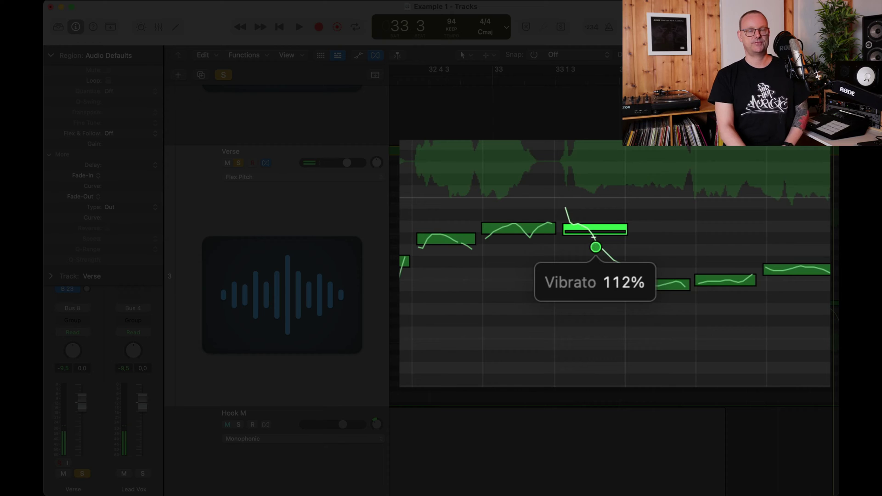
pyautogui.moveTo(596, 220)
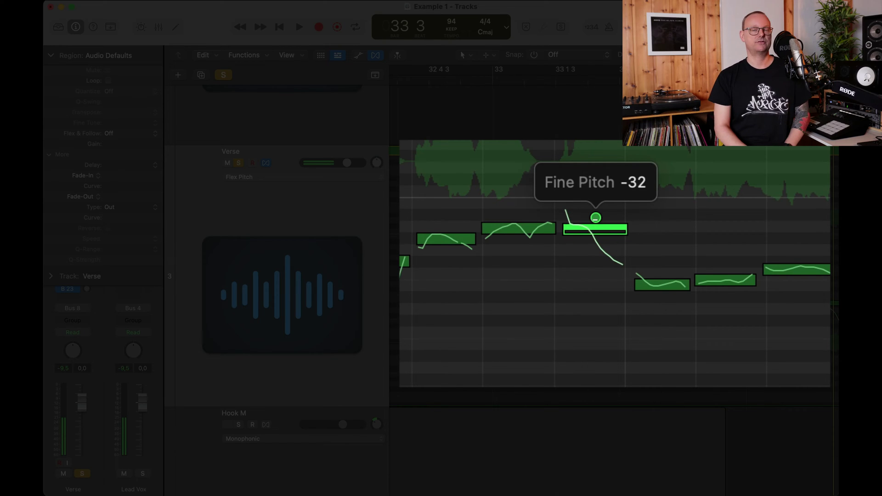
pyautogui.moveTo(596, 216); pyautogui.dragTo(589, 183)
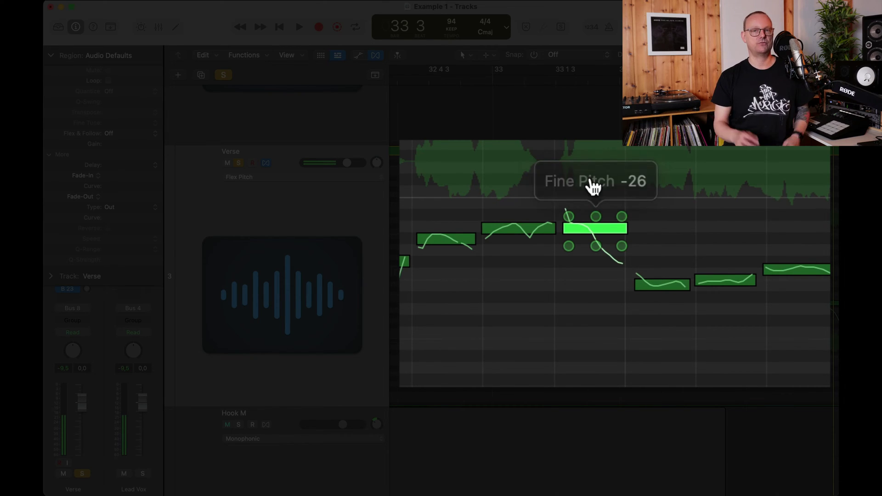
pyautogui.moveTo(584, 232)
pyautogui.mouseDown()
pyautogui.moveTo(584, 220)
pyautogui.moveTo(584, 241)
pyautogui.moveTo(583, 231)
pyautogui.mouseUp()
pyautogui.moveTo(570, 222)
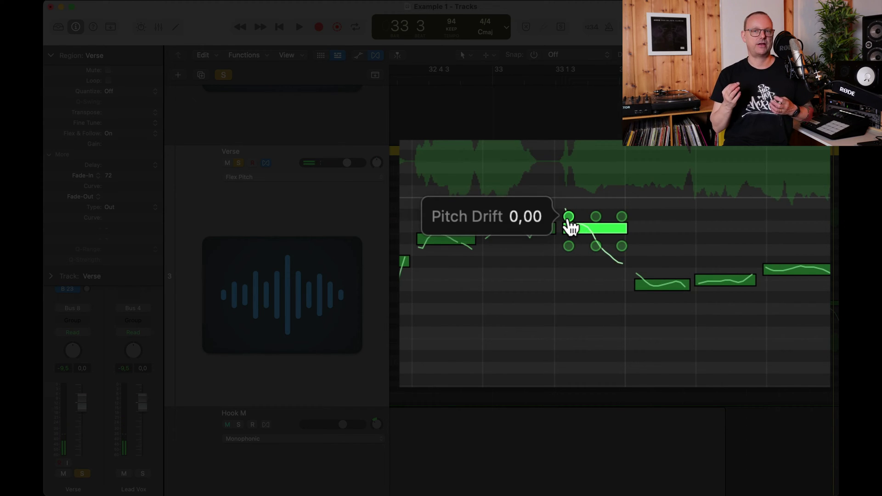
pyautogui.moveTo(569, 216); pyautogui.dragTo(569, 228)
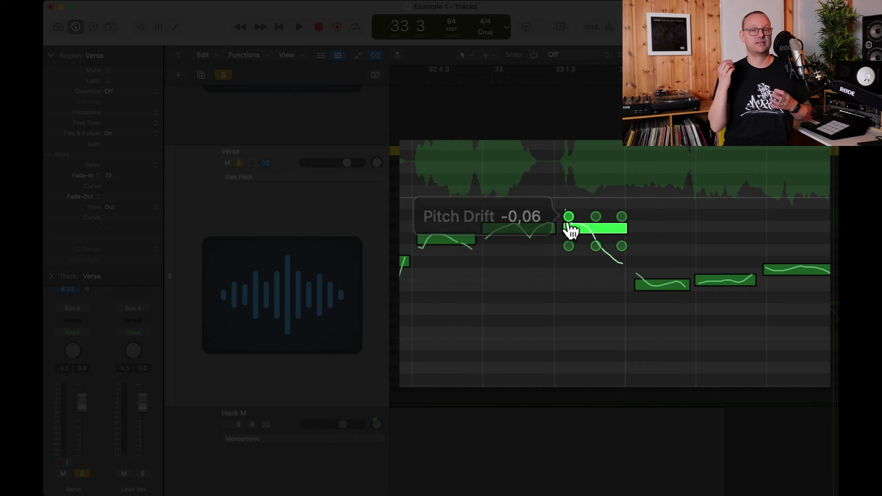
pyautogui.moveTo(621, 225)
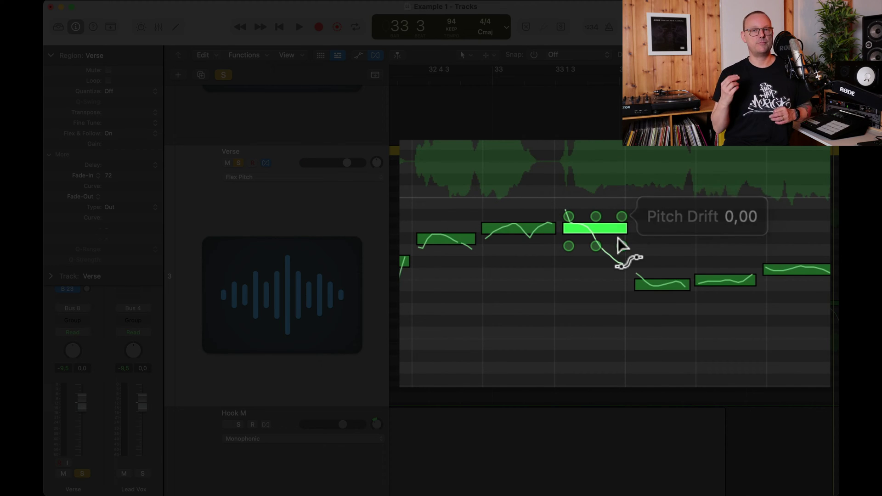
pyautogui.moveTo(624, 252)
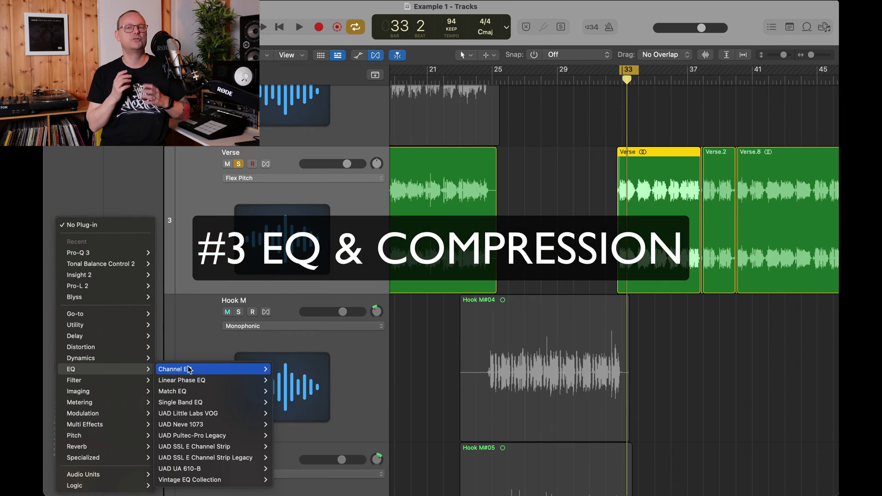
# Add a stereo Linear Phase EQ on Verse with a 71 Hz low cut and low-mid dip, then a Compressor
pyautogui.click(283, 384)
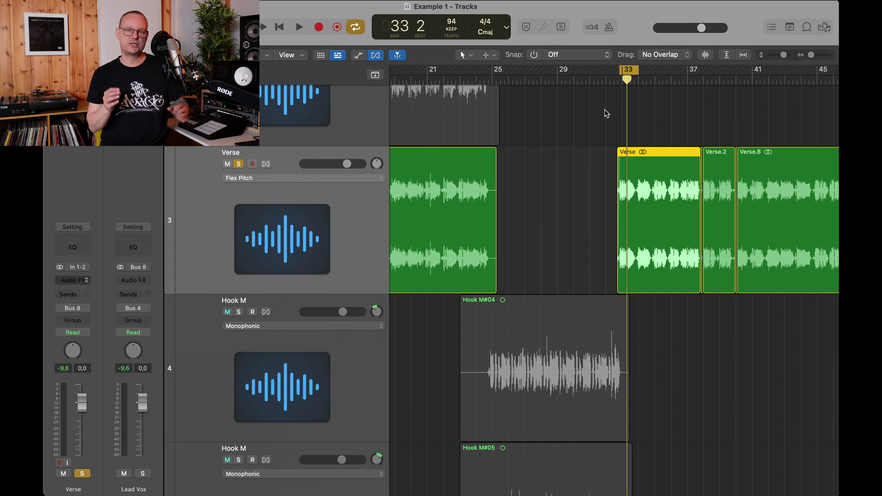
pyautogui.moveTo(317, 272); pyautogui.dragTo(400, 275)
pyautogui.press('space')
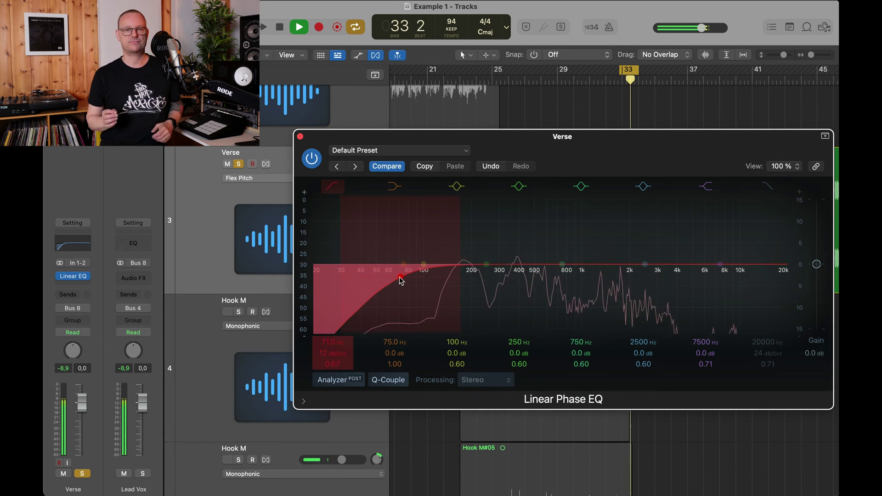
pyautogui.moveTo(487, 264); pyautogui.dragTo(507, 272)
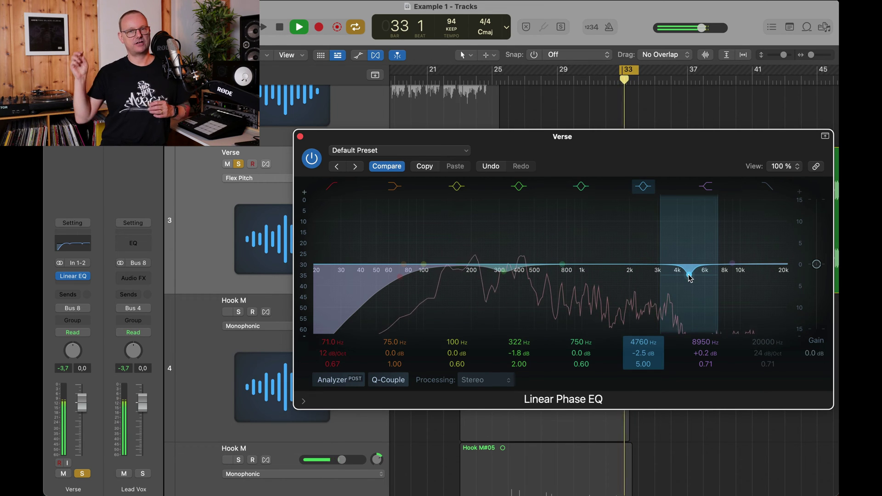
pyautogui.scroll(-5, 690, 276)
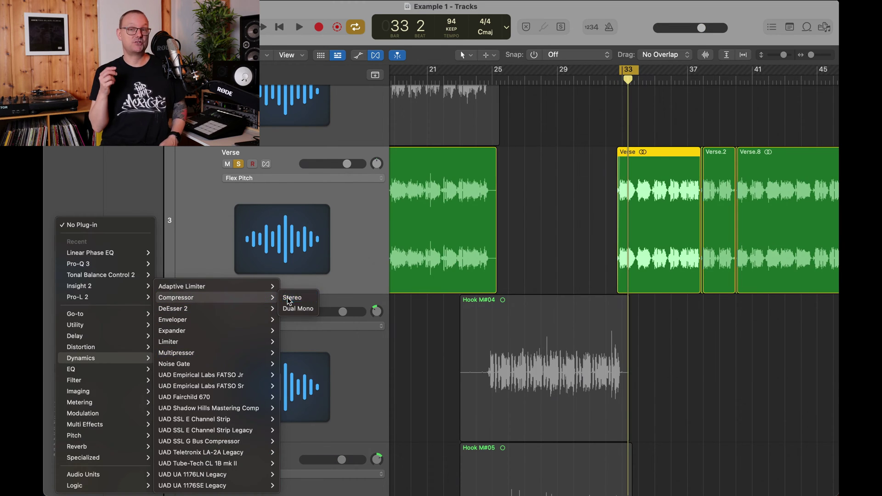
pyautogui.click(294, 307)
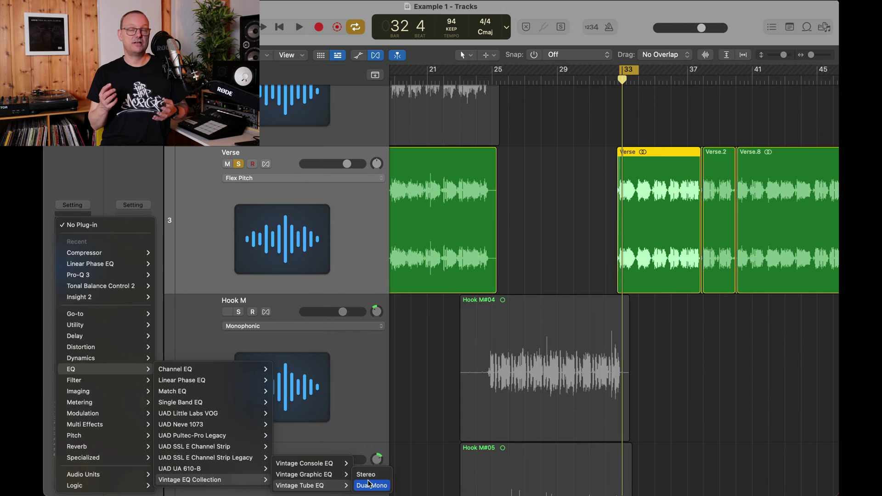
# Add a dual-mono Vintage Tube EQ and then a Limiter to the Verse channel
pyautogui.click(372, 478)
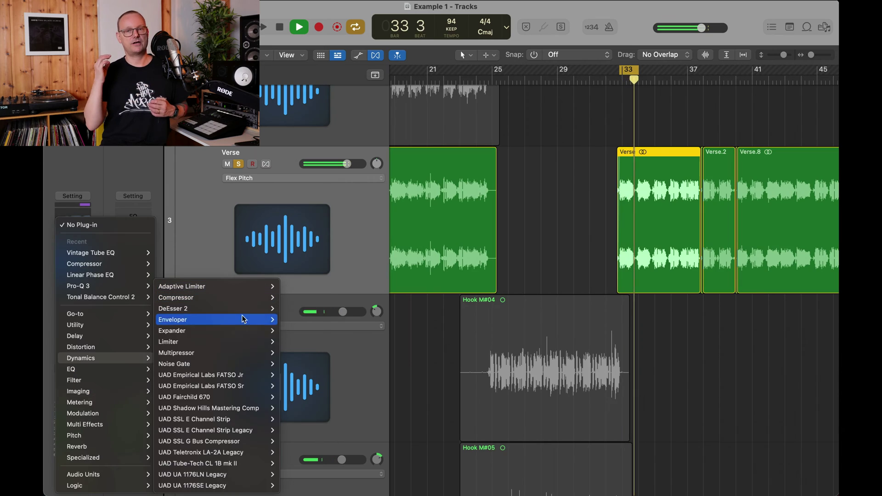
pyautogui.click(242, 335)
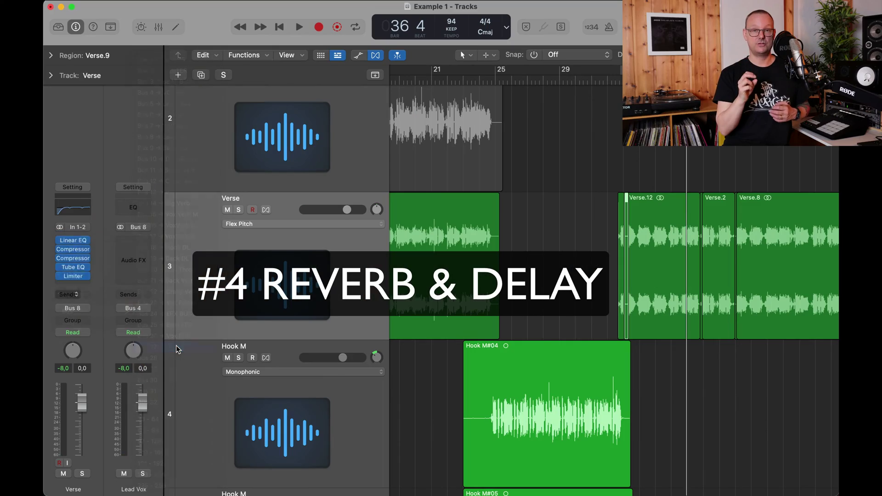
# Rename the new aux channel to 'Verb 1'
pyautogui.doubleClick(134, 489)
pyautogui.write('Ve')
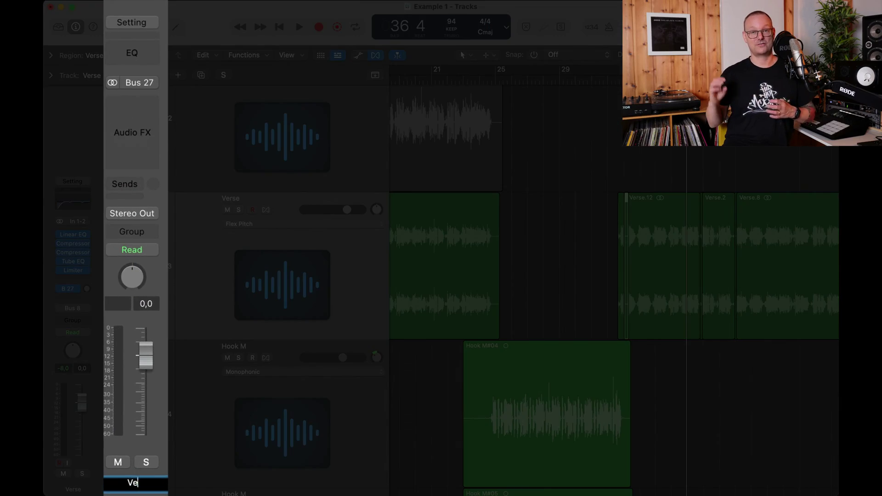
pyautogui.write('rb 1')
pyautogui.press('Return')
# Load Verb 1 with a Linear Phase EQ, ChromaVerb and a Compressor
pyautogui.click(133, 234)
pyautogui.click(331, 380)
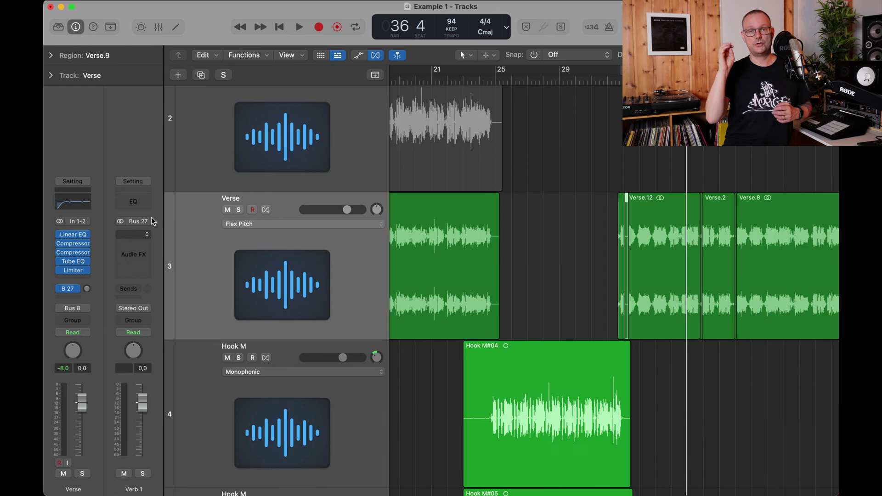
pyautogui.click(133, 243)
pyautogui.moveTo(233, 454)
pyautogui.click(280, 431)
pyautogui.click(134, 253)
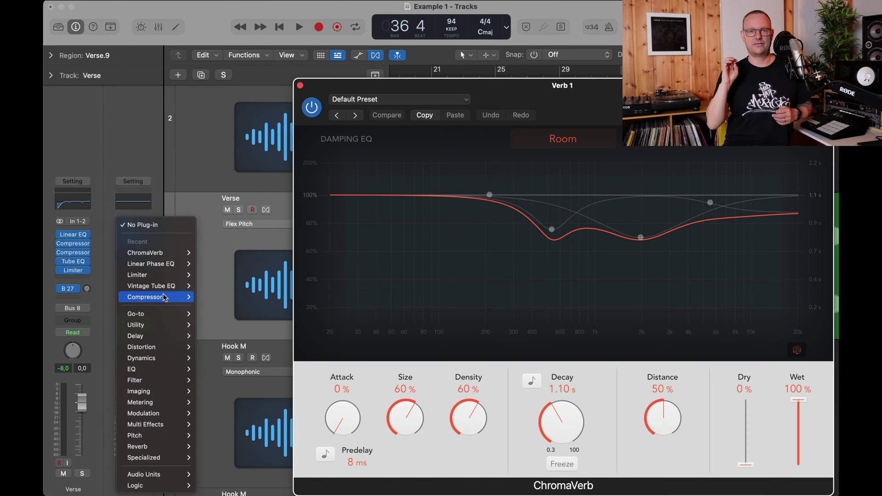
# Band-limit the Verb 1 EQ with a 358 Hz low cut and 3840 Hz high cut
pyautogui.click(215, 299)
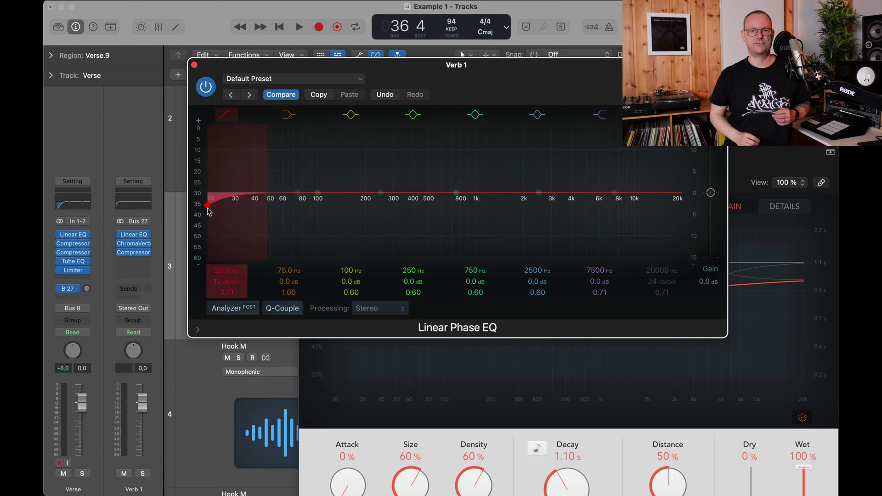
pyautogui.moveTo(208, 205); pyautogui.dragTo(386, 211)
pyautogui.moveTo(682, 193); pyautogui.dragTo(569, 213)
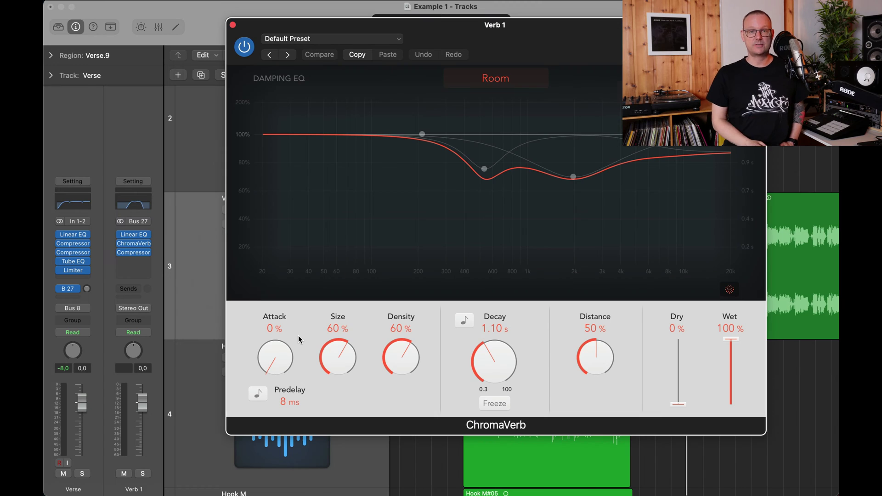
# Set ChromaVerb to 42 ms predelay, 1.5 s decay and 89 % wet
pyautogui.click(496, 79)
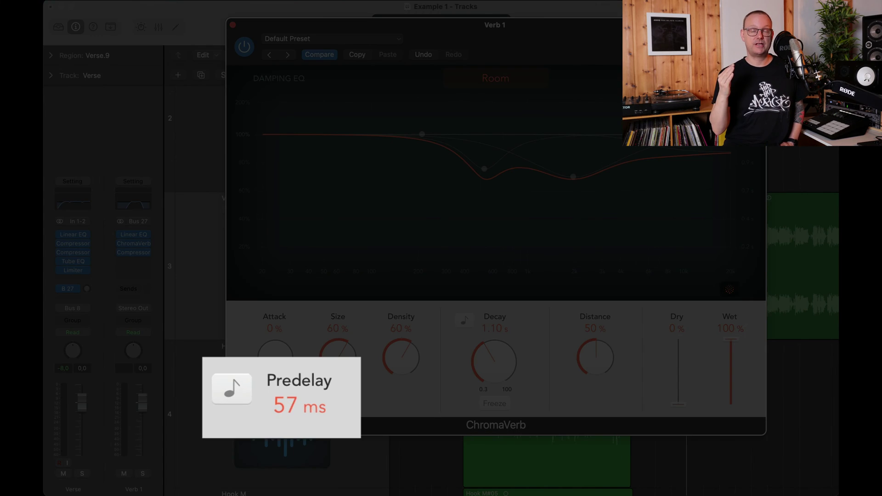
pyautogui.moveTo(289, 401); pyautogui.dragTo(289, 408)
pyautogui.moveTo(487, 361); pyautogui.dragTo(487, 350)
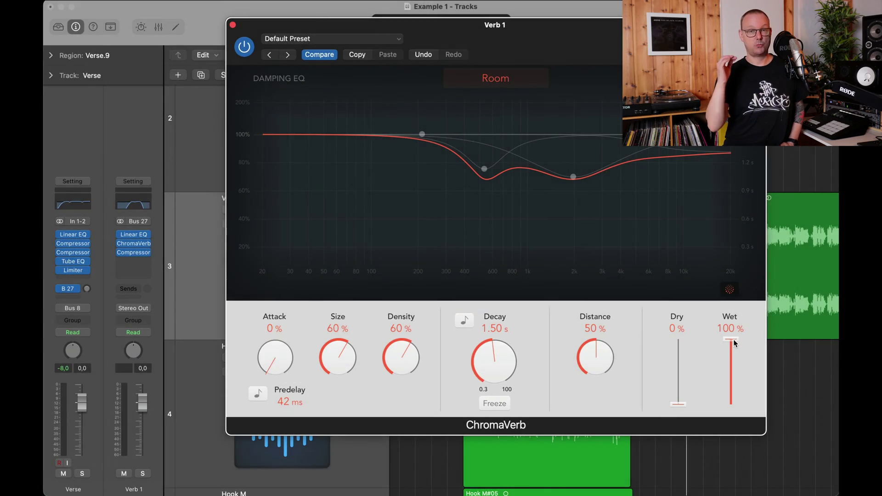
pyautogui.moveTo(731, 341); pyautogui.dragTo(731, 347)
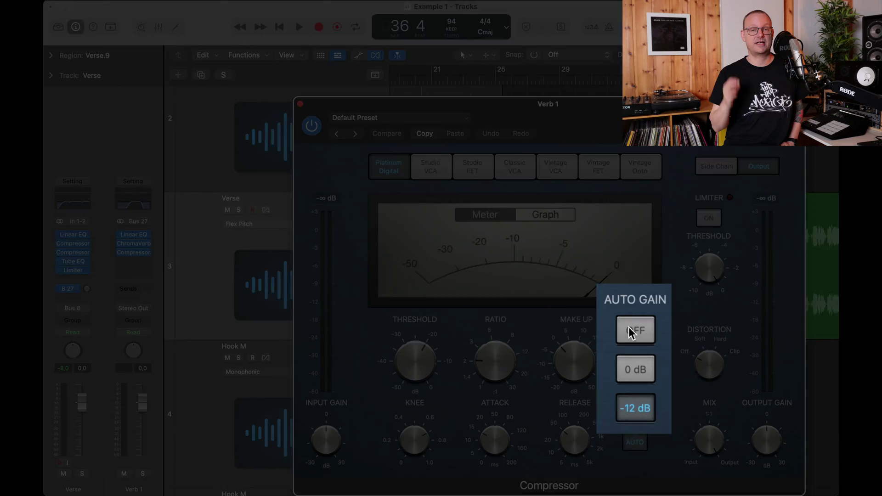
# Turn off the Verb 1 compressor's auto gain, key it from Verse, and lower threshold to -18.5 dB
pyautogui.click(635, 340)
pyautogui.click(781, 120)
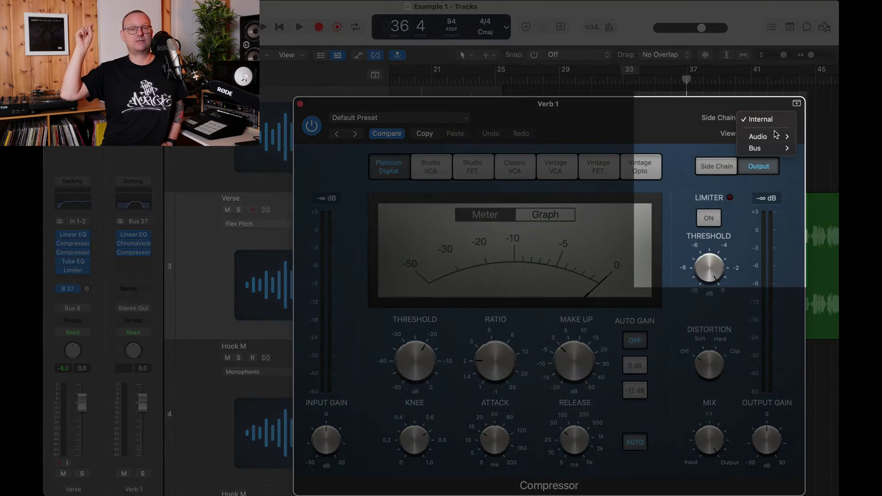
pyautogui.moveTo(777, 136)
pyautogui.click(703, 169)
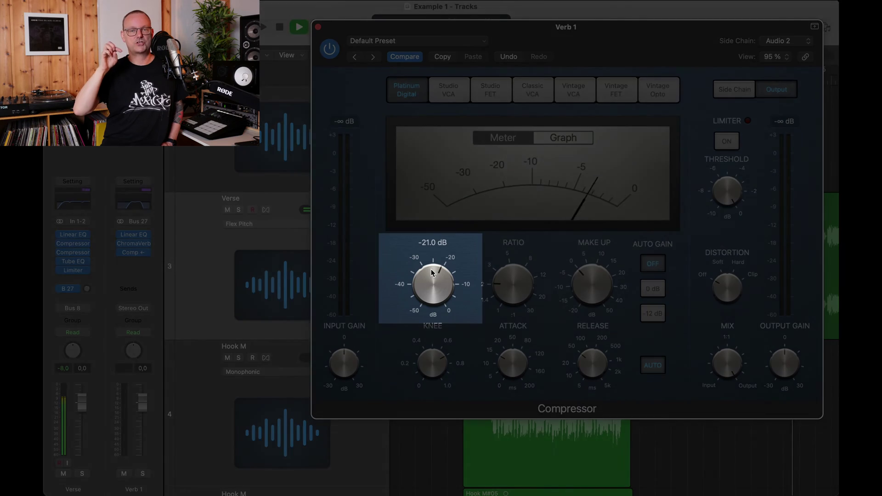
pyautogui.moveTo(432, 273); pyautogui.dragTo(434, 282)
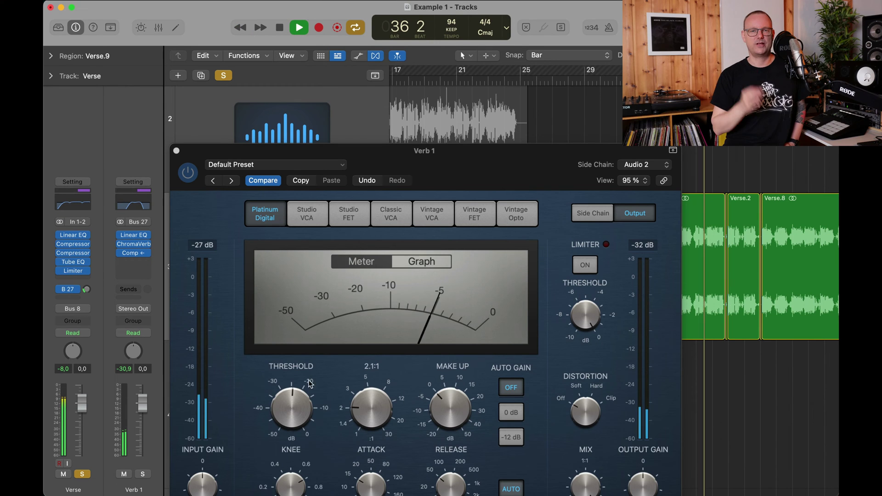
pyautogui.click(301, 418)
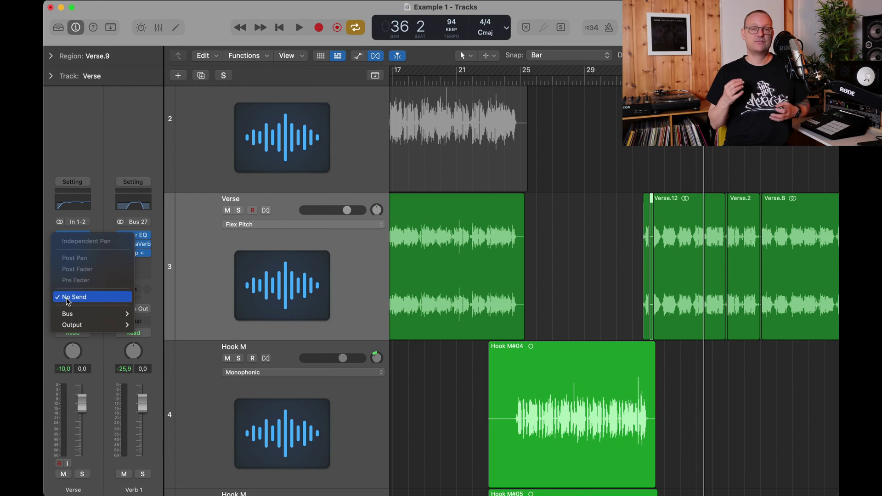
# Send Verse to Bus 28 and copy the Linear Phase EQ onto the Delay 1 aux
pyautogui.moveTo(90, 316)
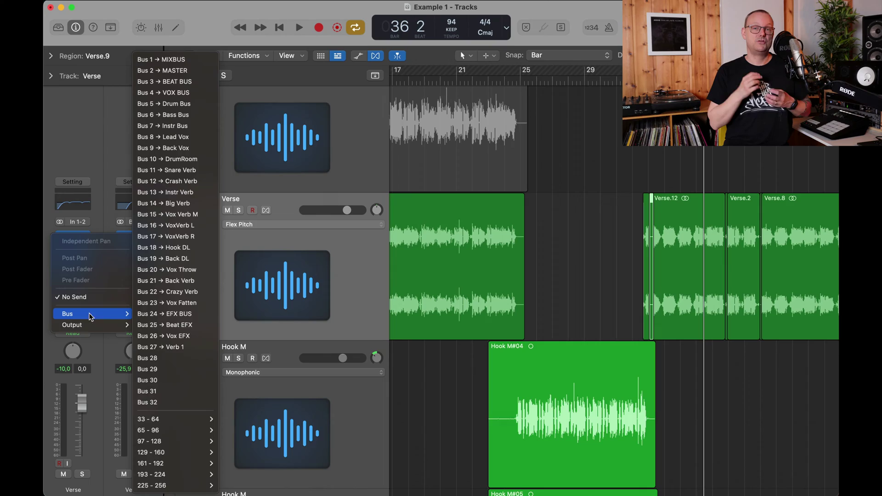
pyautogui.click(188, 356)
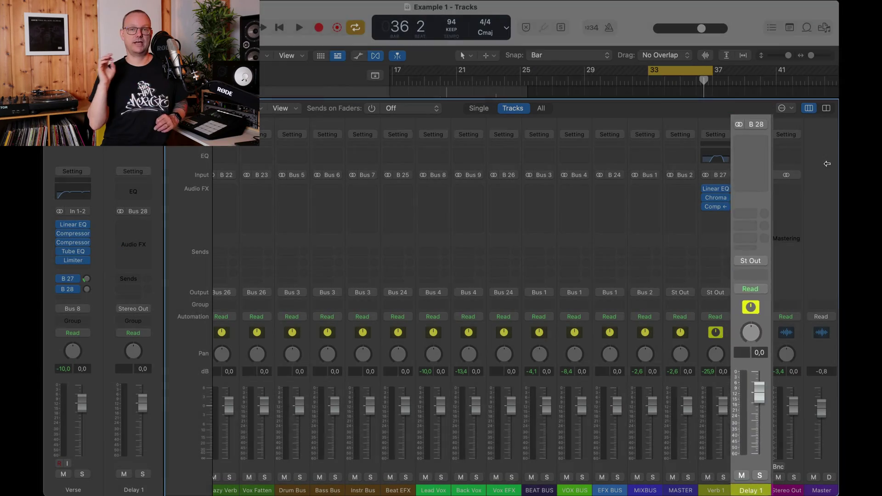
pyautogui.moveTo(715, 189); pyautogui.dragTo(745, 189)
# Lower the Stereo Delay's left and right feedback to about 19–20 %
pyautogui.click(751, 198)
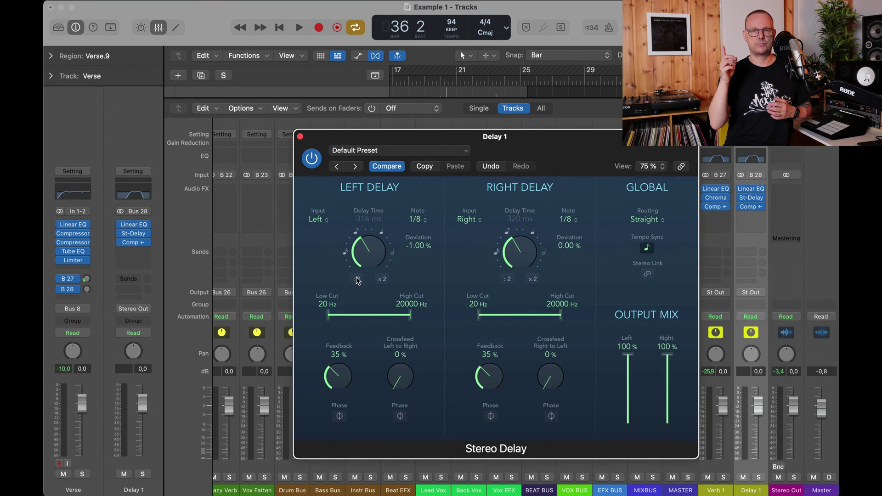
pyautogui.moveTo(336, 378); pyautogui.dragTo(334, 404)
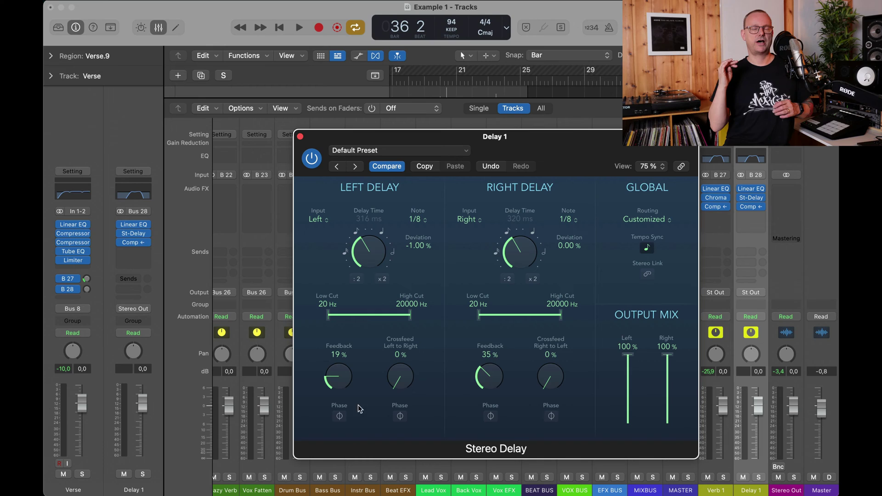
pyautogui.moveTo(495, 369); pyautogui.dragTo(492, 395)
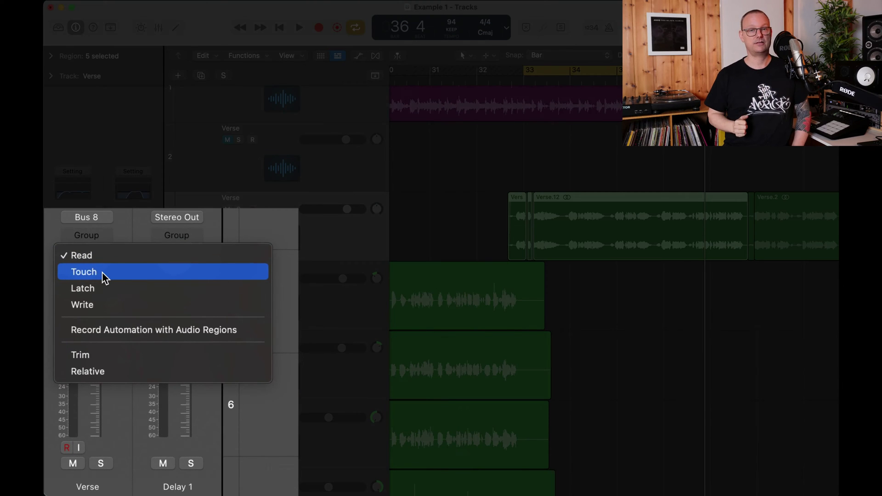
# Record Touch-mode volume rides on Verse and turn the +0,7 dB jump into a ramp
pyautogui.click(102, 272)
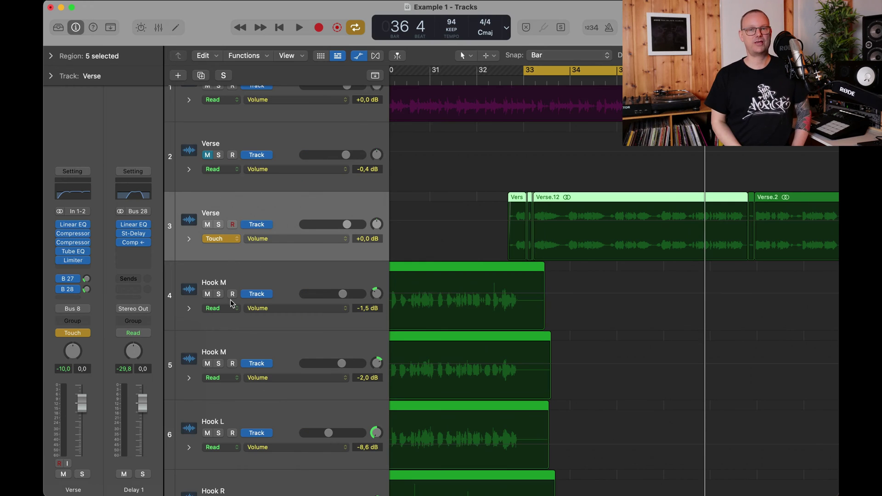
pyautogui.hotkey('ctrl', 'z')
pyautogui.press('space')
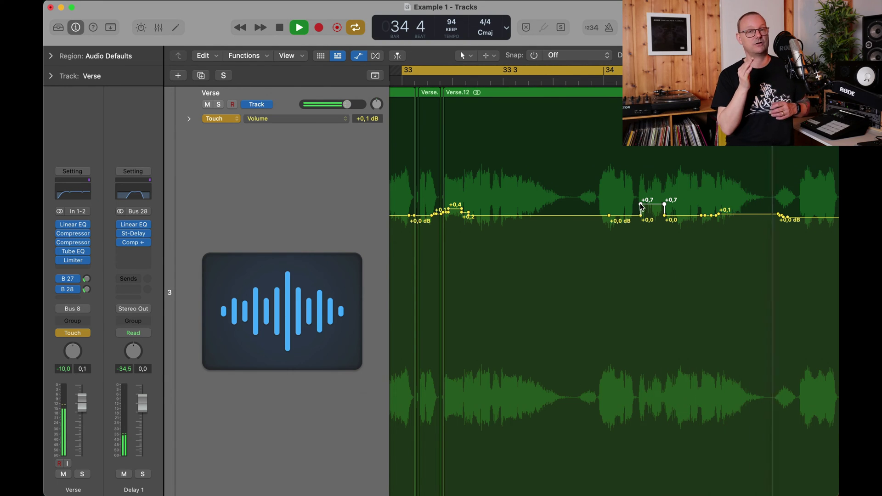
pyautogui.moveTo(643, 206); pyautogui.dragTo(653, 204)
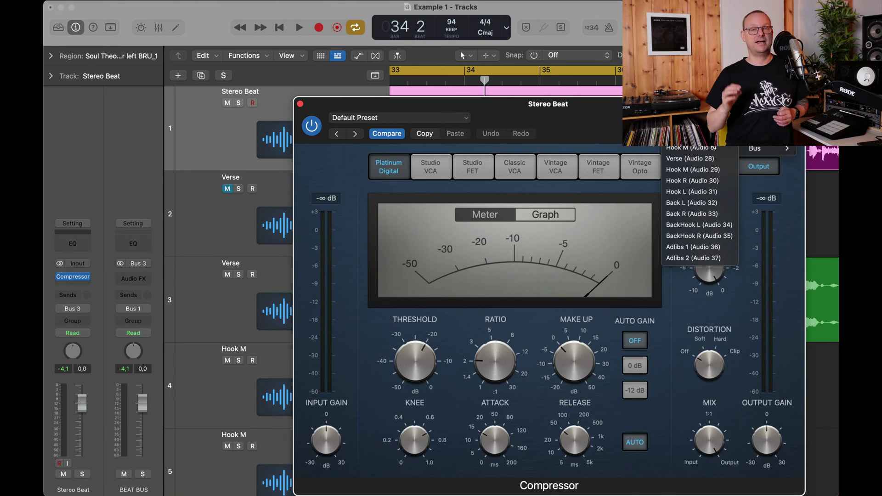
# Key the Stereo Beat compressor from a vocal track and play back to hear the ducking
pyautogui.click(637, 341)
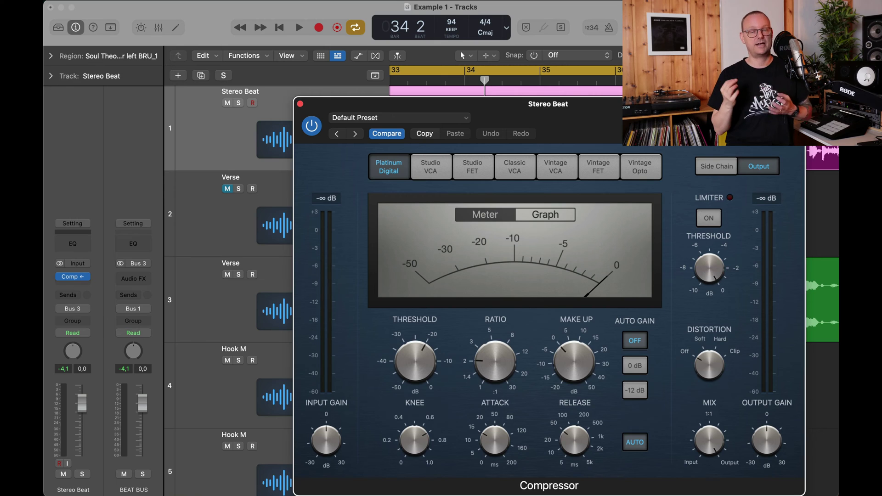
pyautogui.press('space')
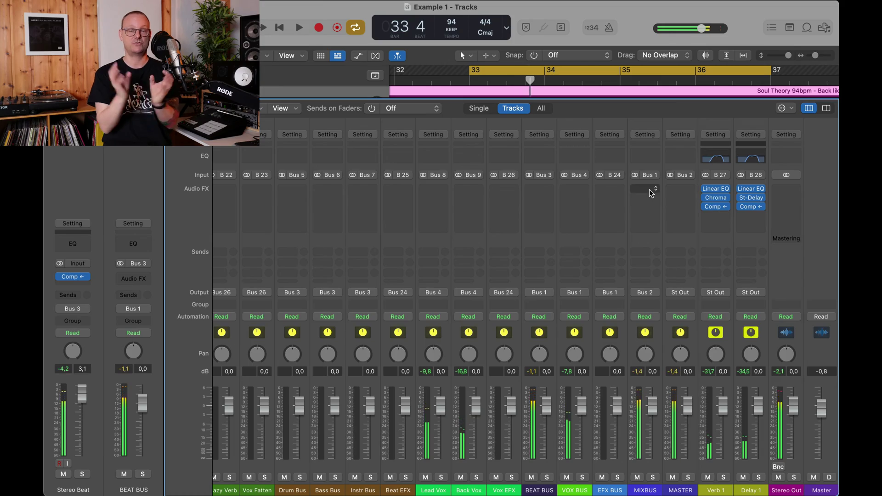
# Insert a stereo Vintage VCA compressor on MIXBUS with auto gain off
pyautogui.click(652, 193)
pyautogui.moveTo(667, 223)
pyautogui.click(729, 223)
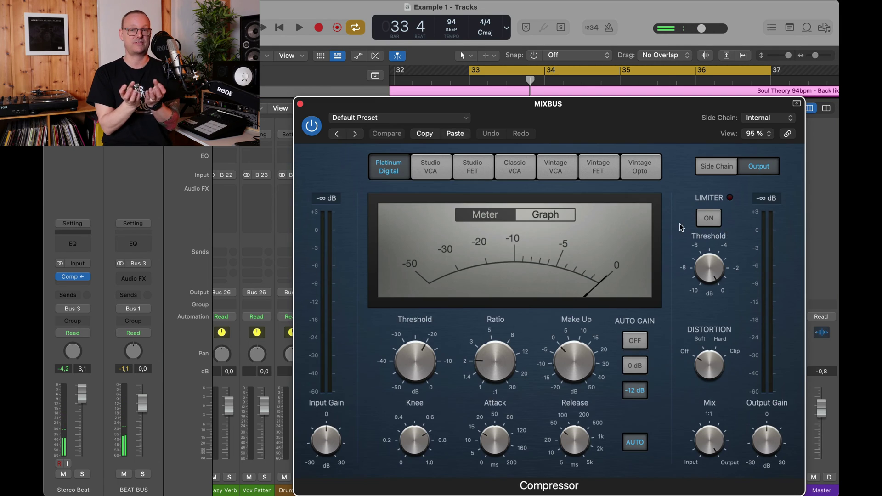
pyautogui.click(635, 340)
pyautogui.click(507, 167)
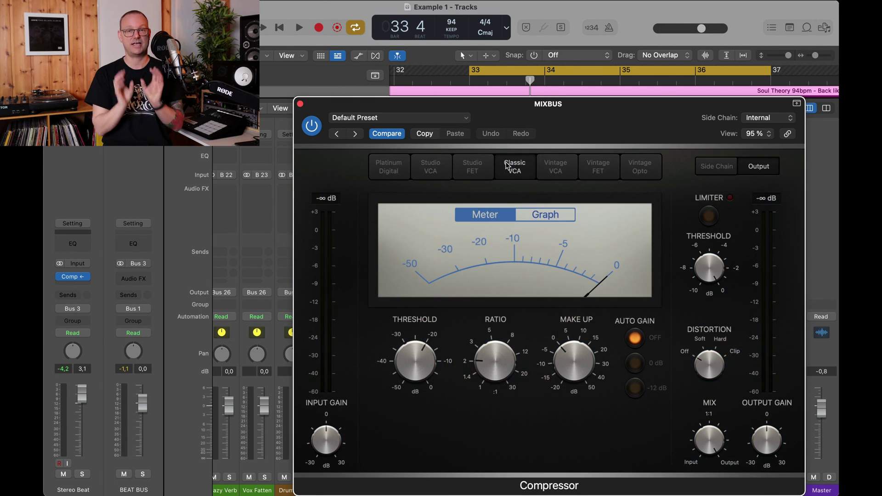
pyautogui.click(552, 174)
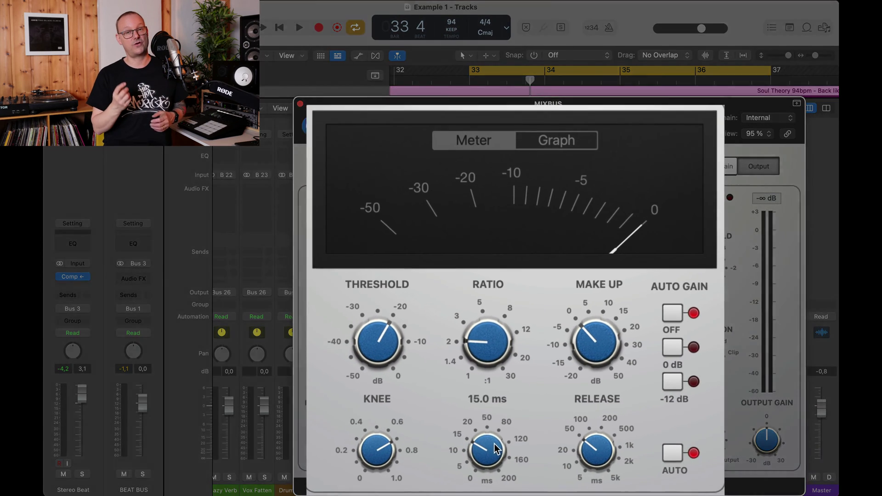
# Set the MIXBUS compressor to about 113 ms attack, 24 ms release, 1.5:1 ratio, -18 dB threshold
pyautogui.moveTo(505, 436); pyautogui.dragTo(503, 415)
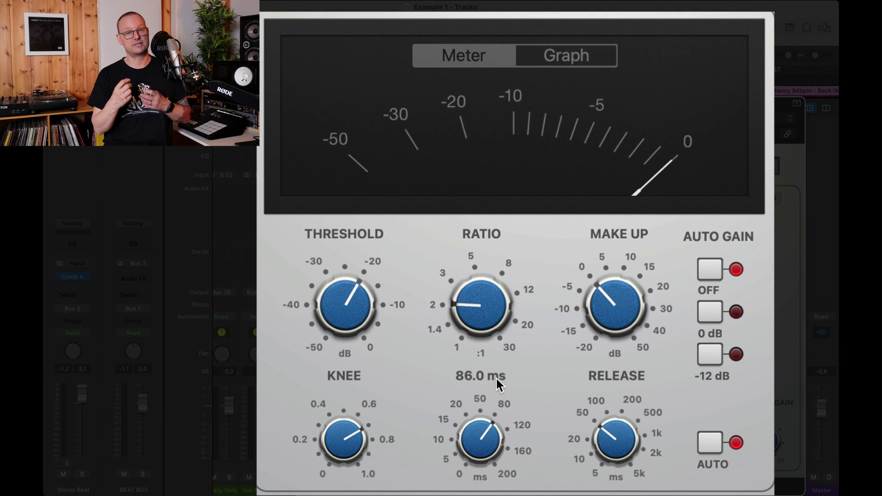
pyautogui.moveTo(495, 377); pyautogui.dragTo(498, 365)
pyautogui.moveTo(630, 447)
pyautogui.mouseDown()
pyautogui.moveTo(630, 456)
pyautogui.moveTo(629, 448)
pyautogui.mouseUp()
pyautogui.moveTo(480, 312); pyautogui.dragTo(482, 332)
pyautogui.moveTo(331, 275); pyautogui.dragTo(328, 270)
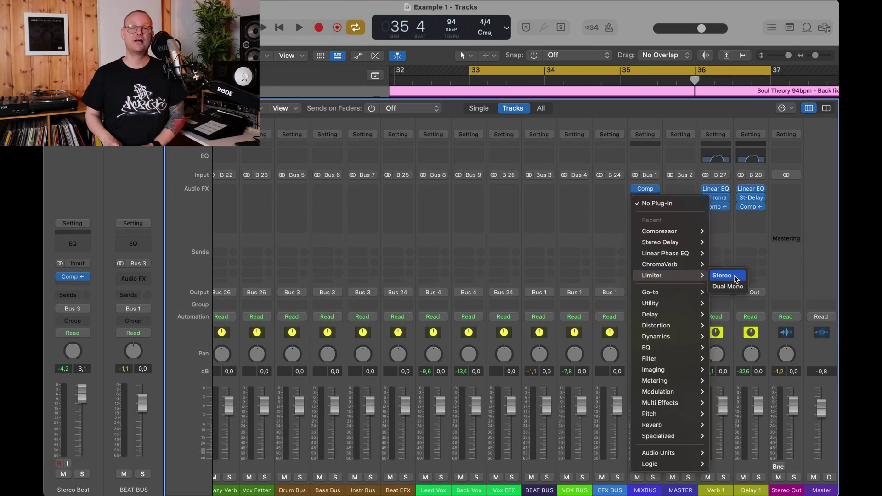
# Insert a Limiter on MIXBUS with True Peak Detection on and 0.0 dB output
pyautogui.click(726, 275)
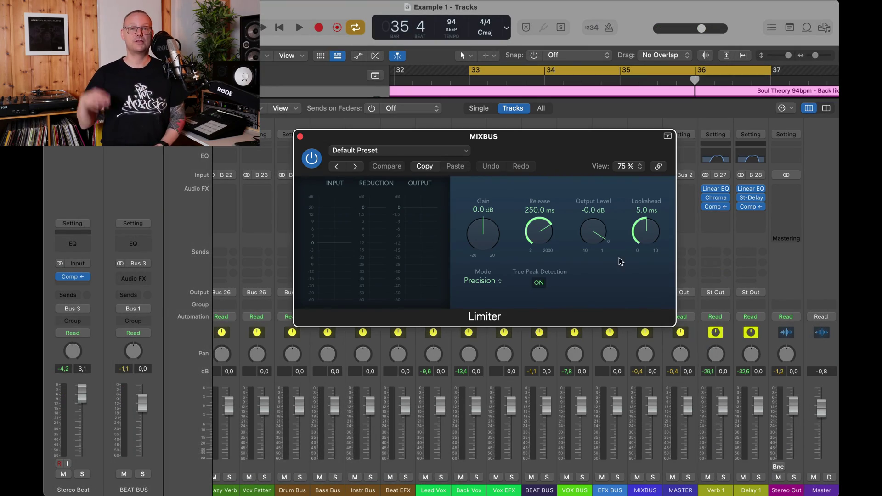